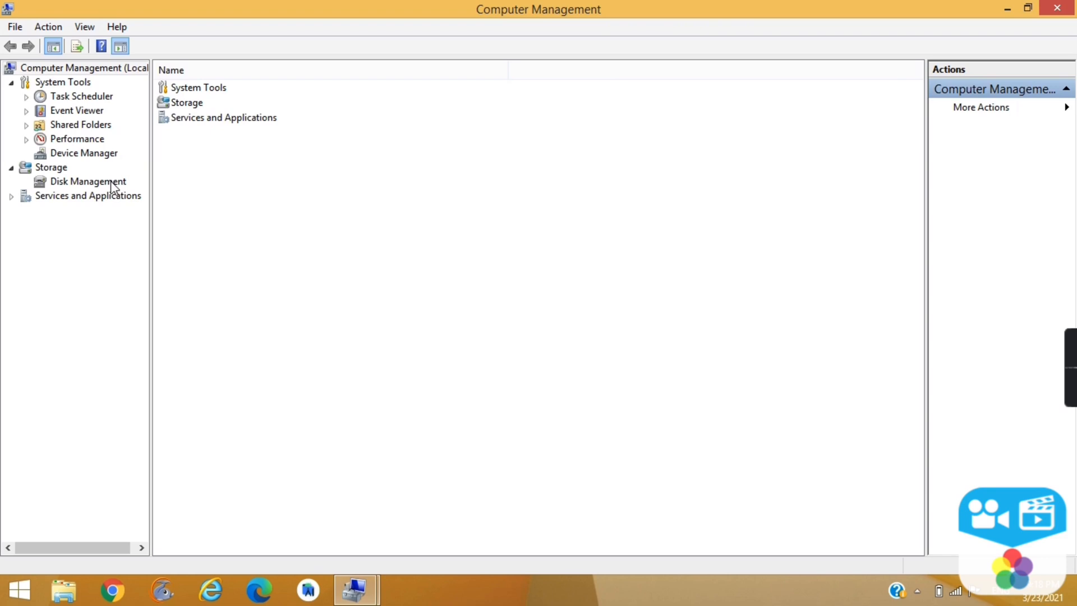
# In Disk Management, shrink the New Volume (D:) partition by 15000 MB
pyautogui.click(109, 181)
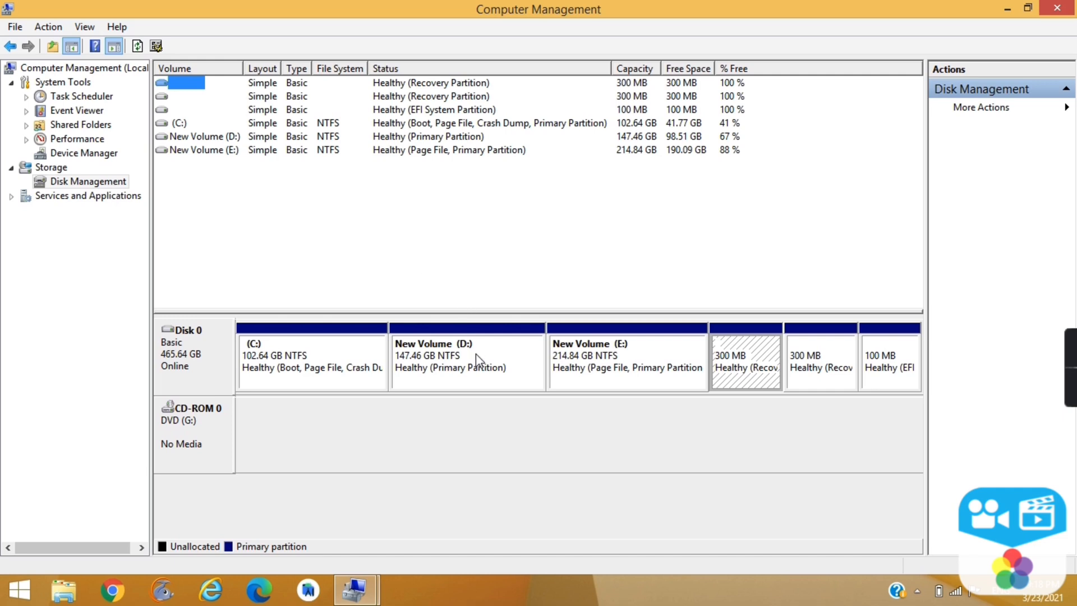
pyautogui.click(490, 348)
pyautogui.rightClick(490, 348)
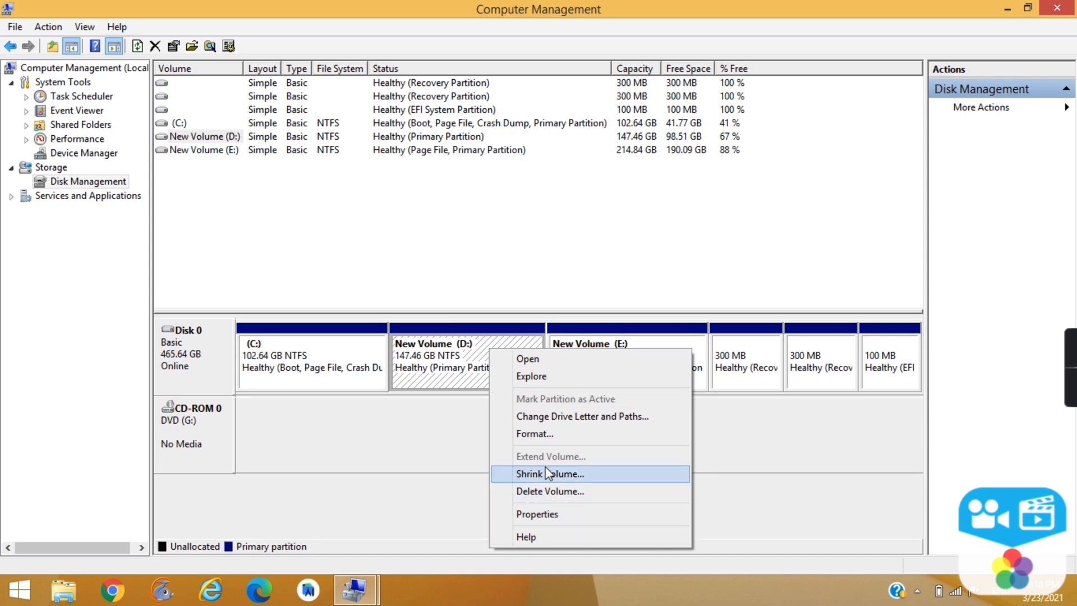
pyautogui.click(576, 476)
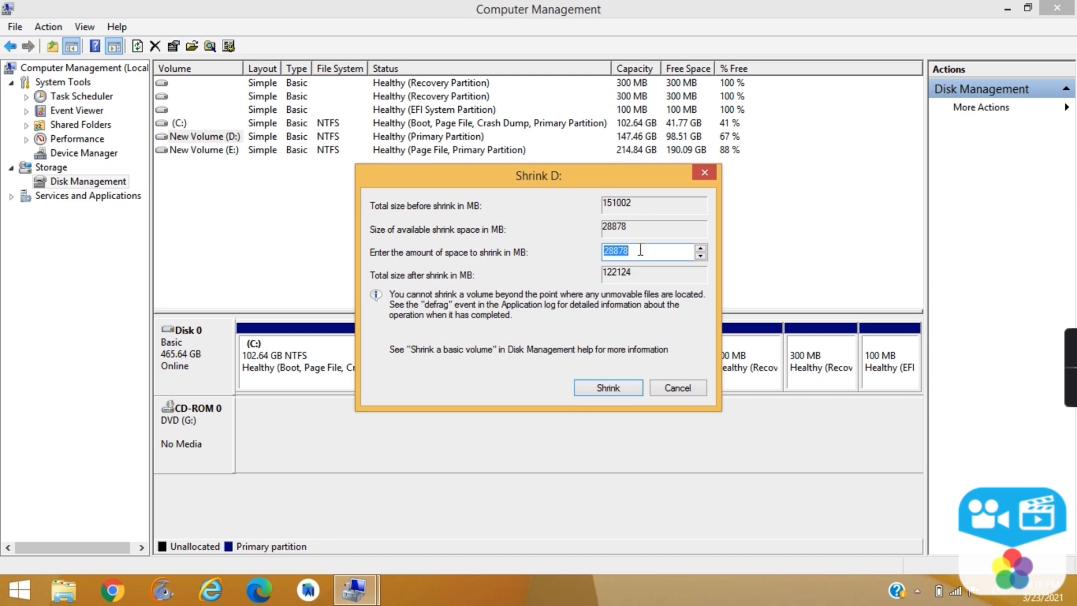
pyautogui.press('BackSpace')
pyautogui.write('15000')
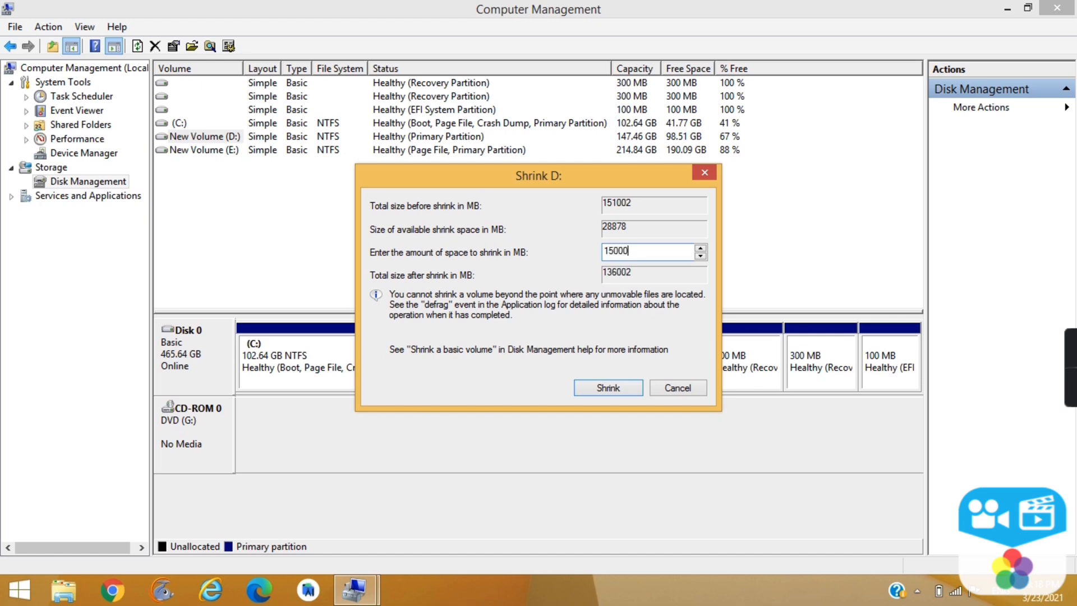
pyautogui.click(609, 390)
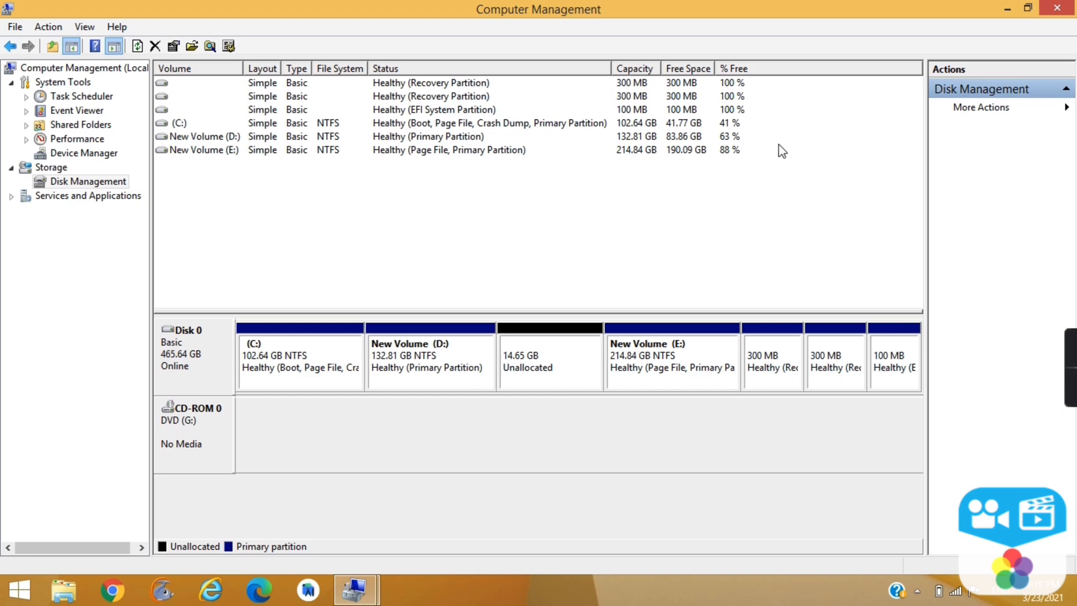
# Close Computer Management and refresh the desktop
pyautogui.click(1057, 8)
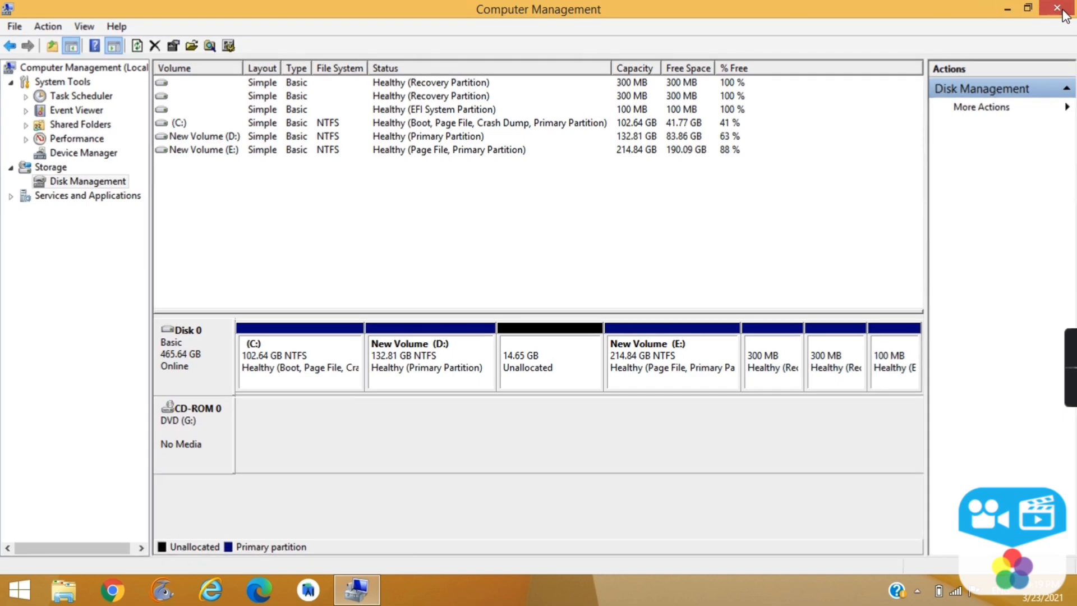
pyautogui.rightClick(551, 170)
pyautogui.click(556, 171)
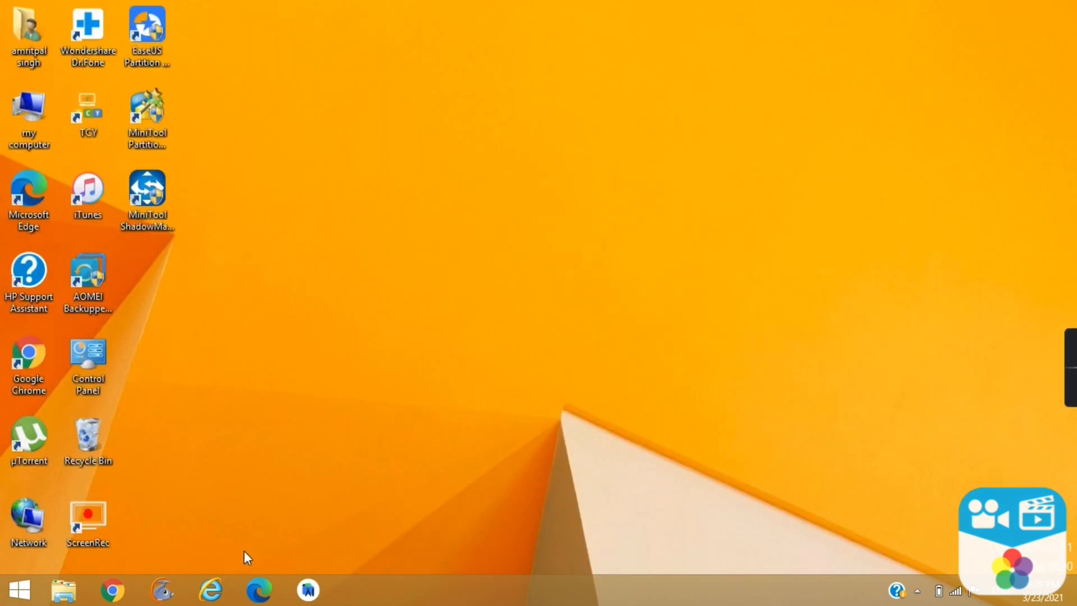
# Switch to Microsoft Edge and search the web for "minitool disk partition wizard"
pyautogui.click(259, 592)
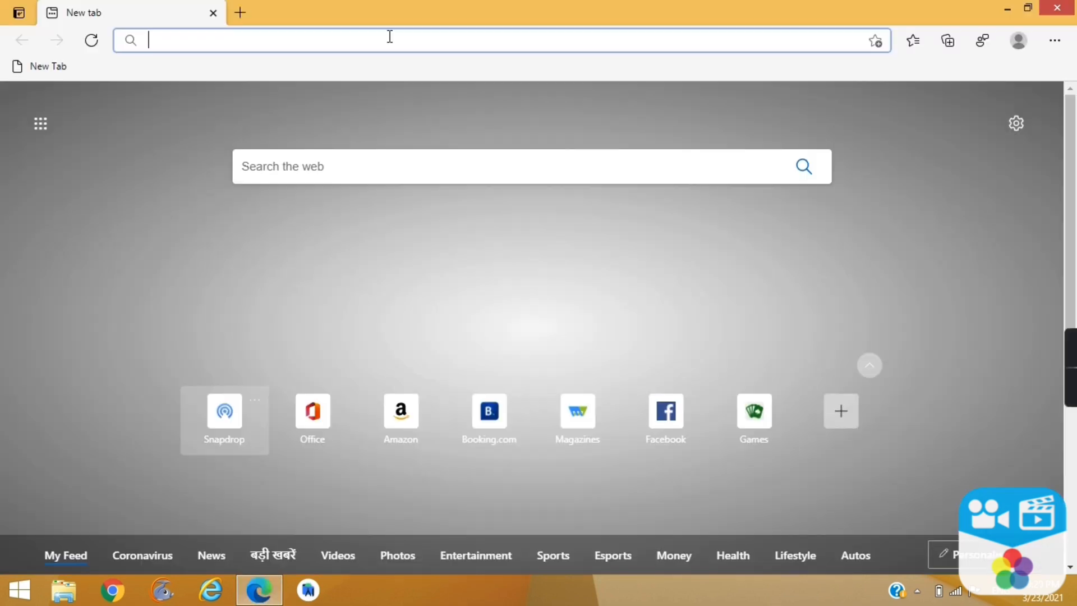
pyautogui.write('min')
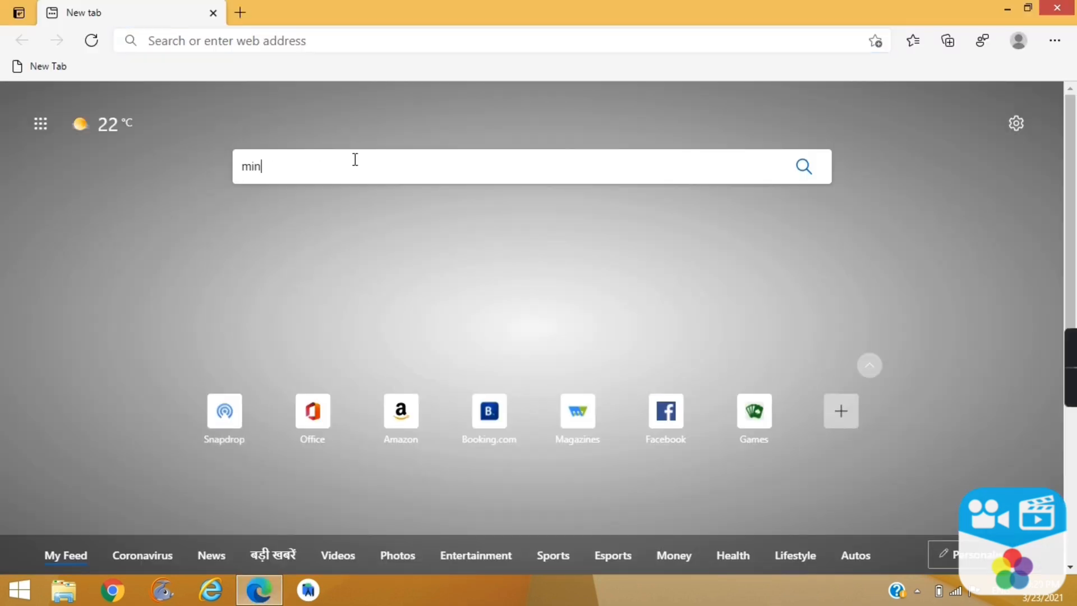
pyautogui.write('i tool disk partition')
pyautogui.click(370, 235)
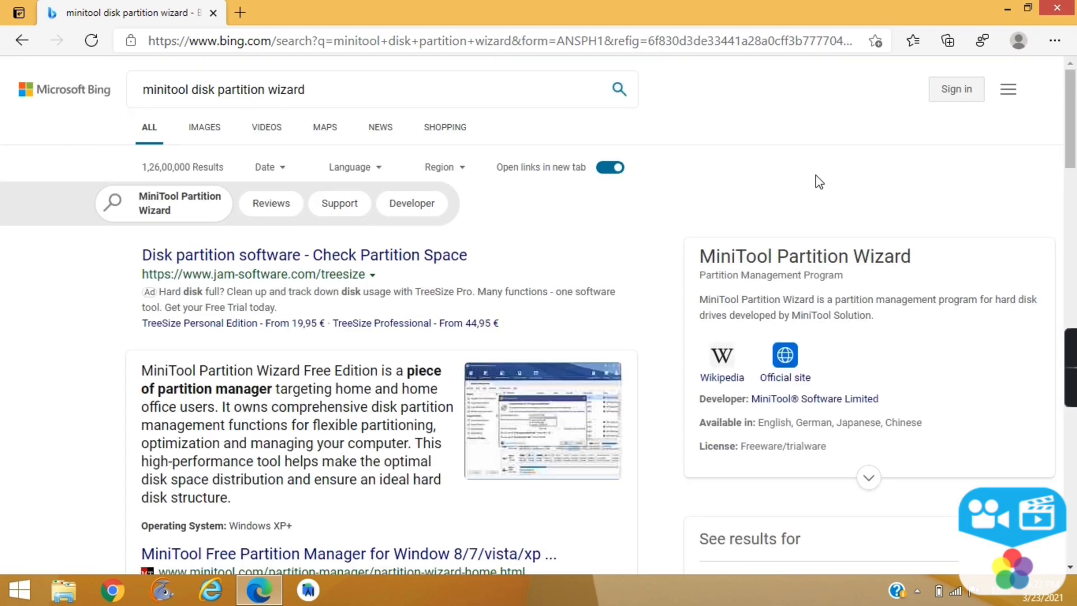
# Open MiniTool's Free Partition Manager page, start the Partition Wizard freeware download from FileHorse, and decline the site's notifications
pyautogui.scroll(-4, 483, 292)
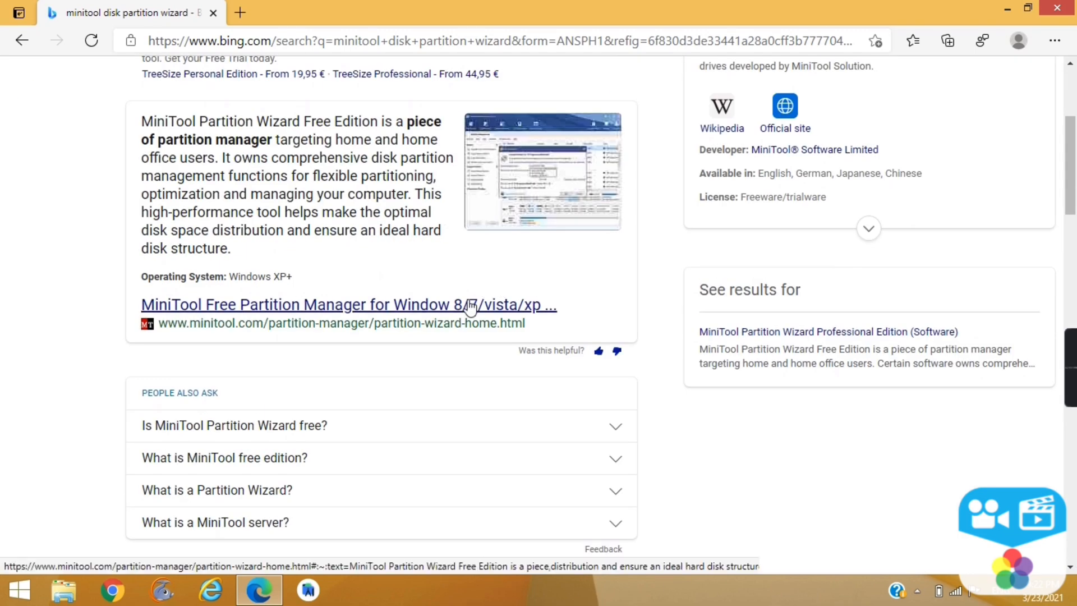
pyautogui.click(469, 303)
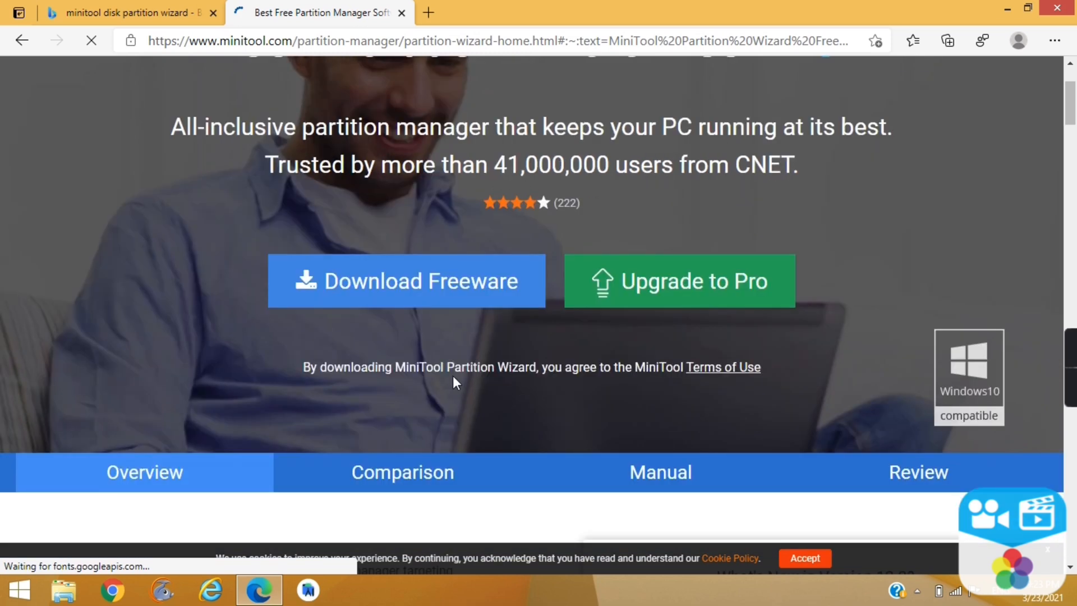
pyautogui.click(442, 291)
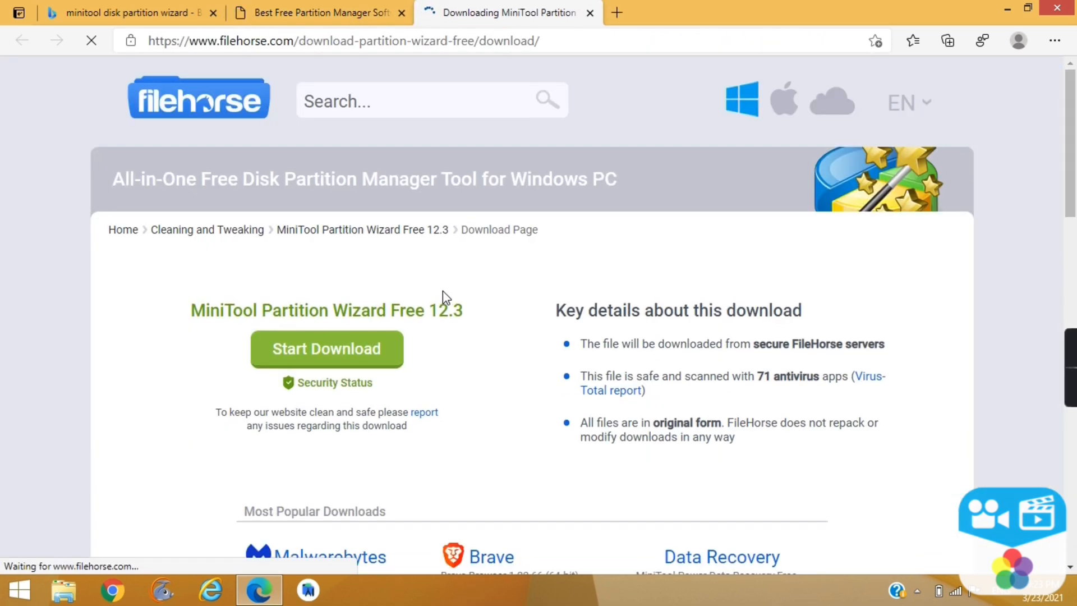
pyautogui.click(374, 360)
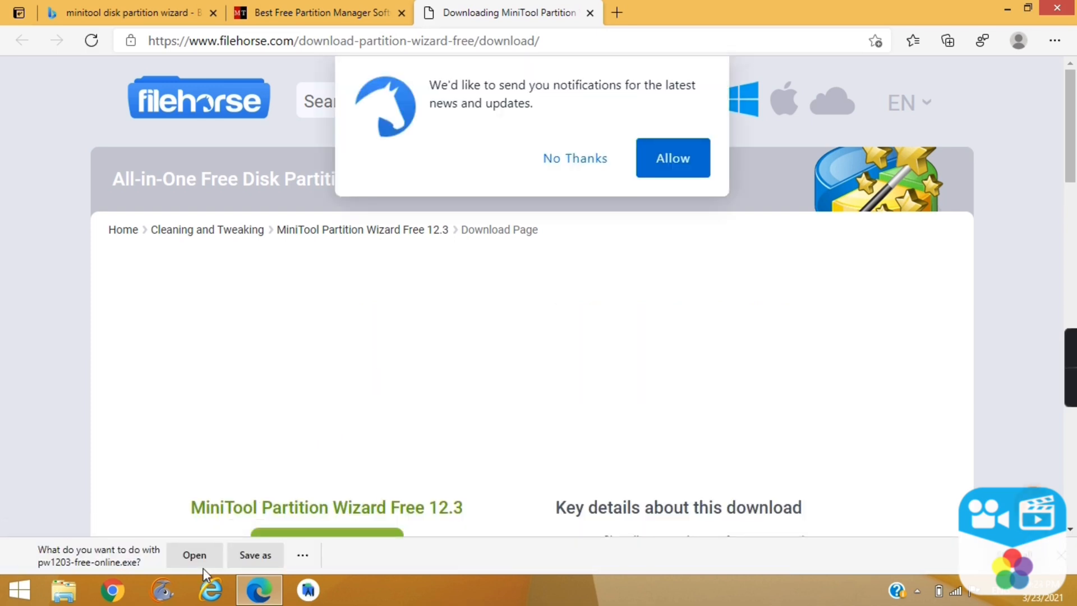
pyautogui.click(593, 170)
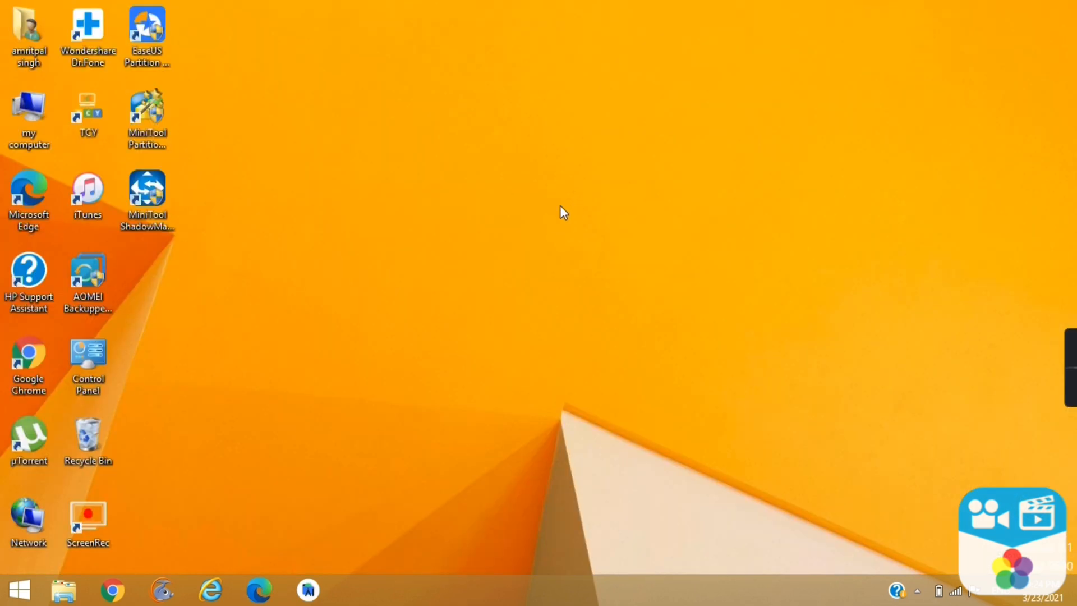
# Refresh the desktop and launch MiniTool Partition Wizard
pyautogui.rightClick(582, 205)
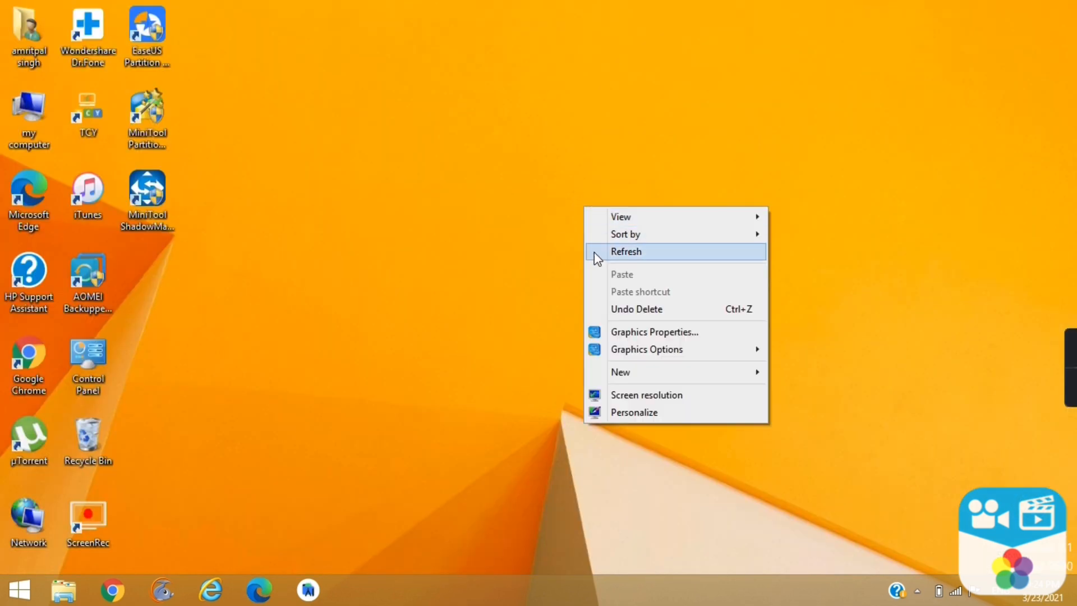
pyautogui.click(595, 253)
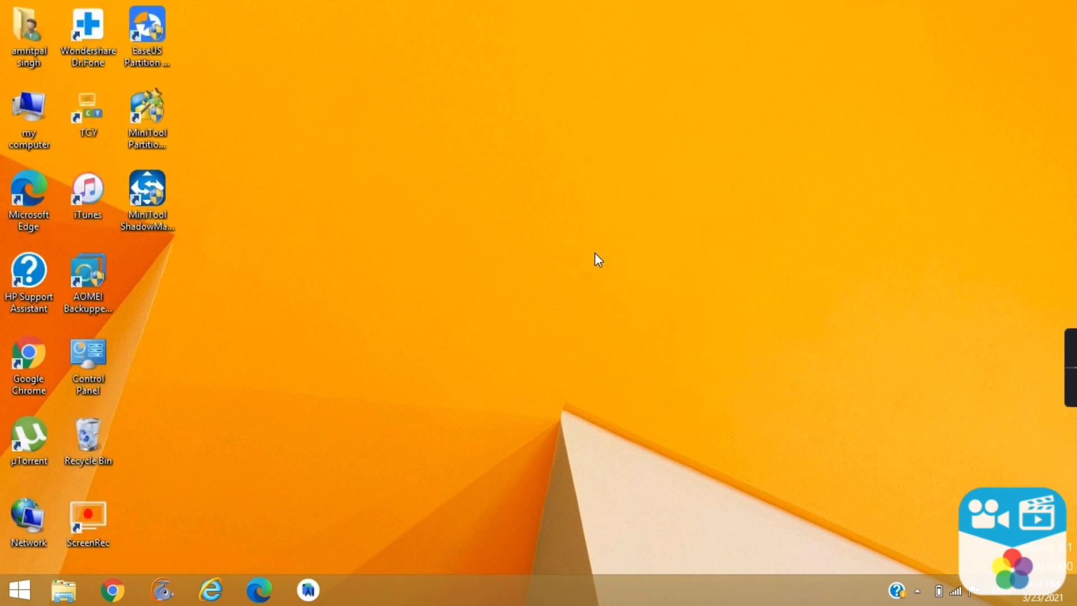
pyautogui.click(154, 112)
pyautogui.doubleClick(153, 112)
pyautogui.click(597, 325)
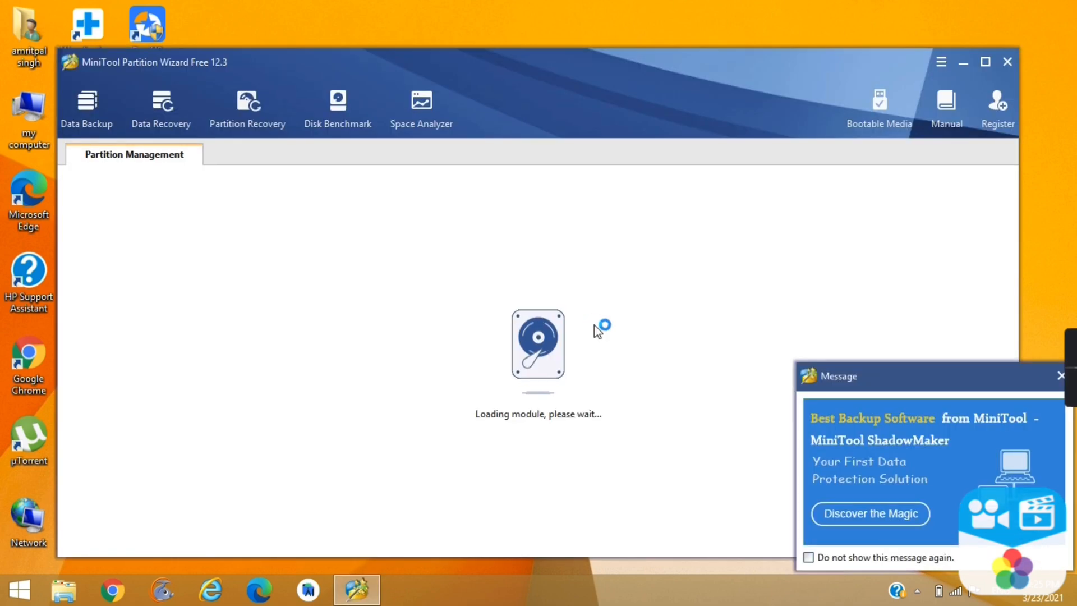
# Extend partition C: with the entire 14.65 GB of unallocated space
pyautogui.rightClick(504, 286)
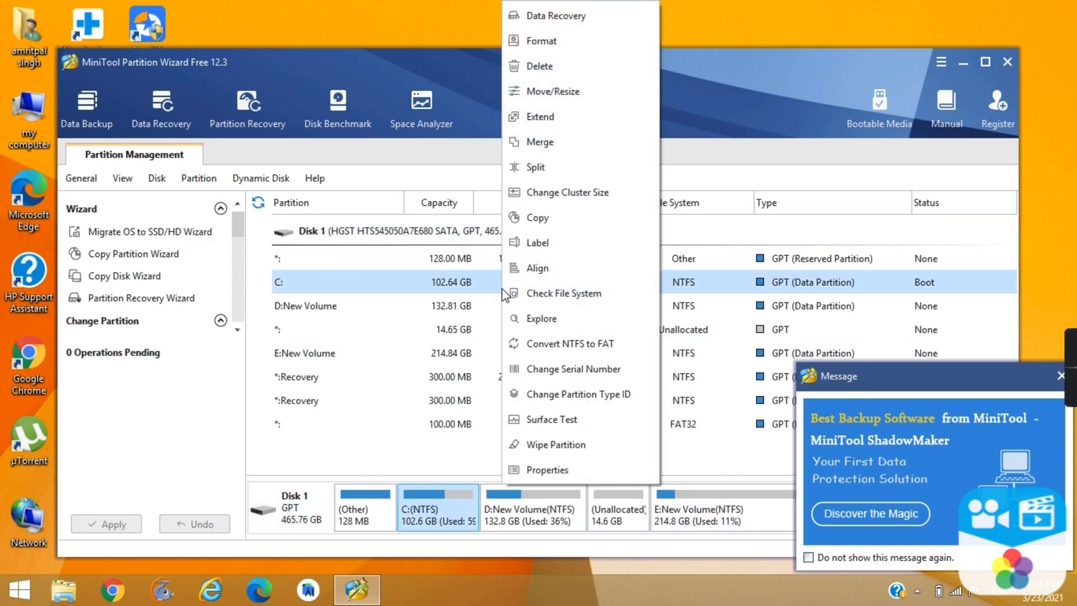
pyautogui.click(530, 122)
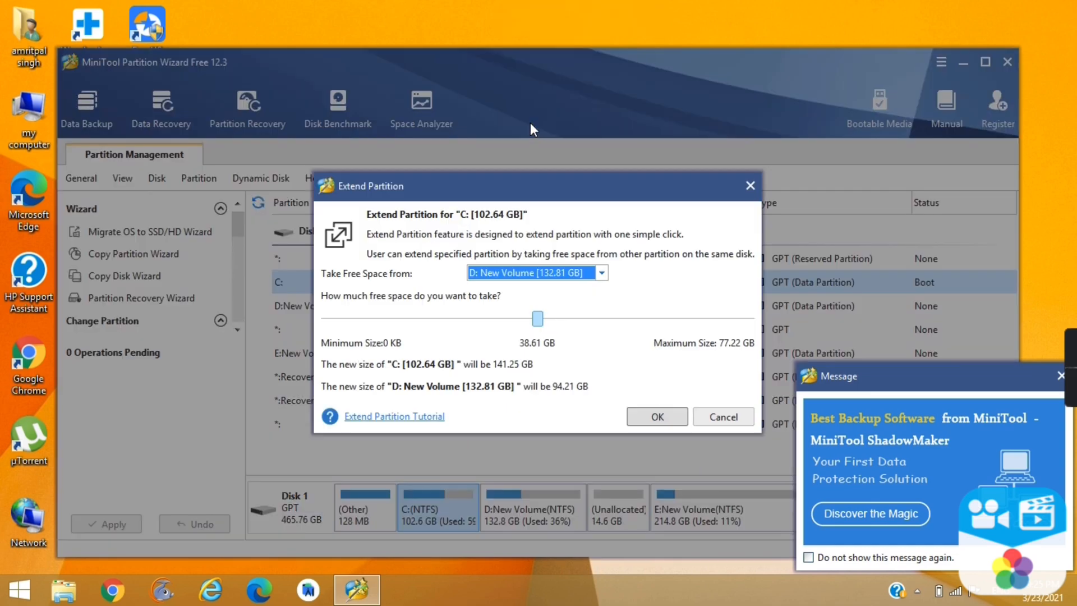
pyautogui.click(601, 274)
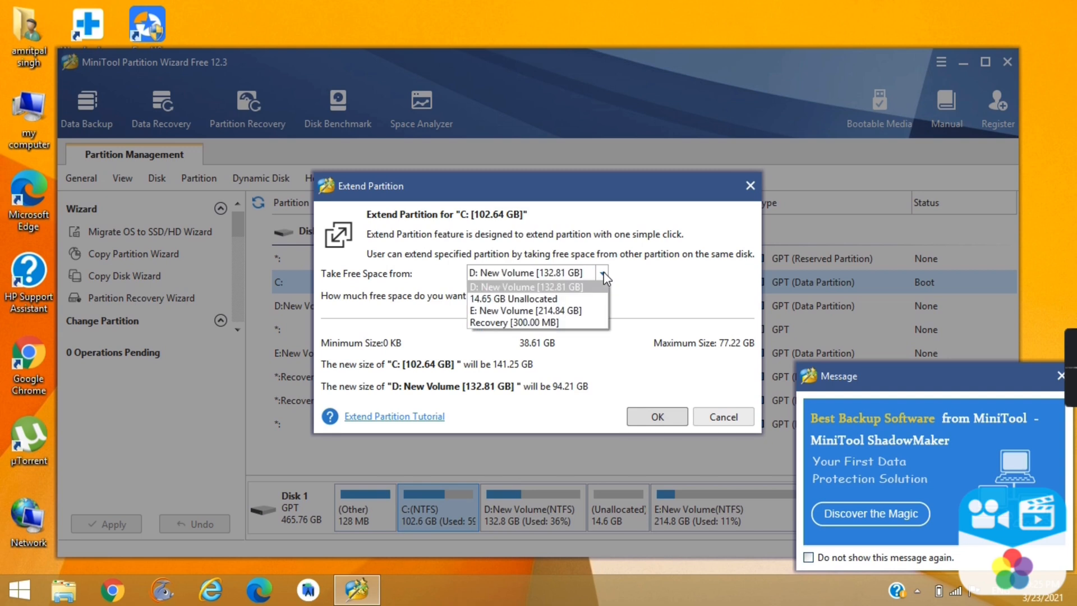
pyautogui.click(583, 300)
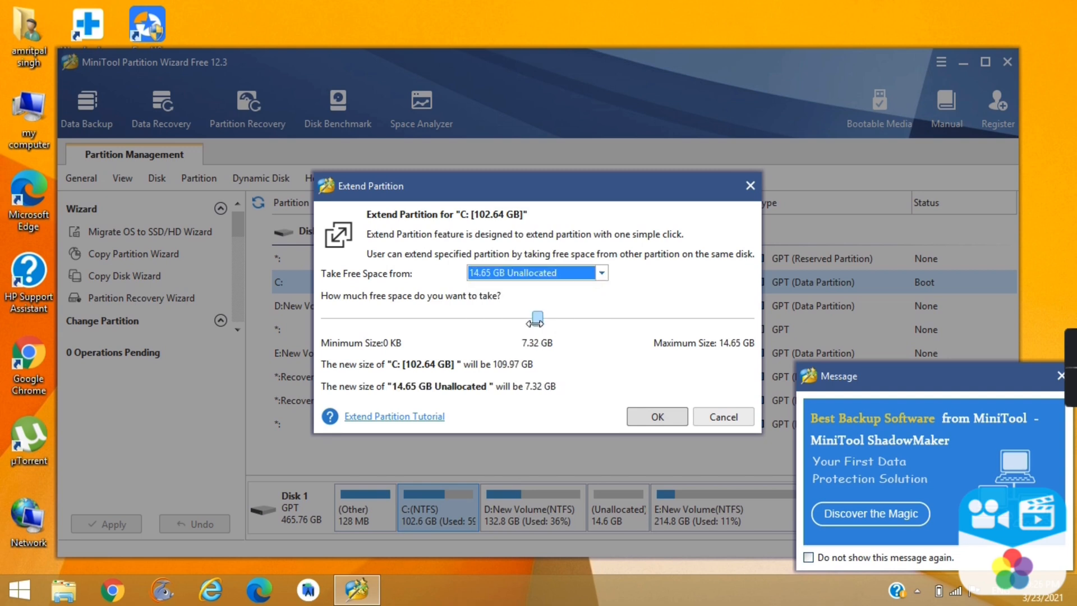
pyautogui.moveTo(535, 320); pyautogui.dragTo(807, 320)
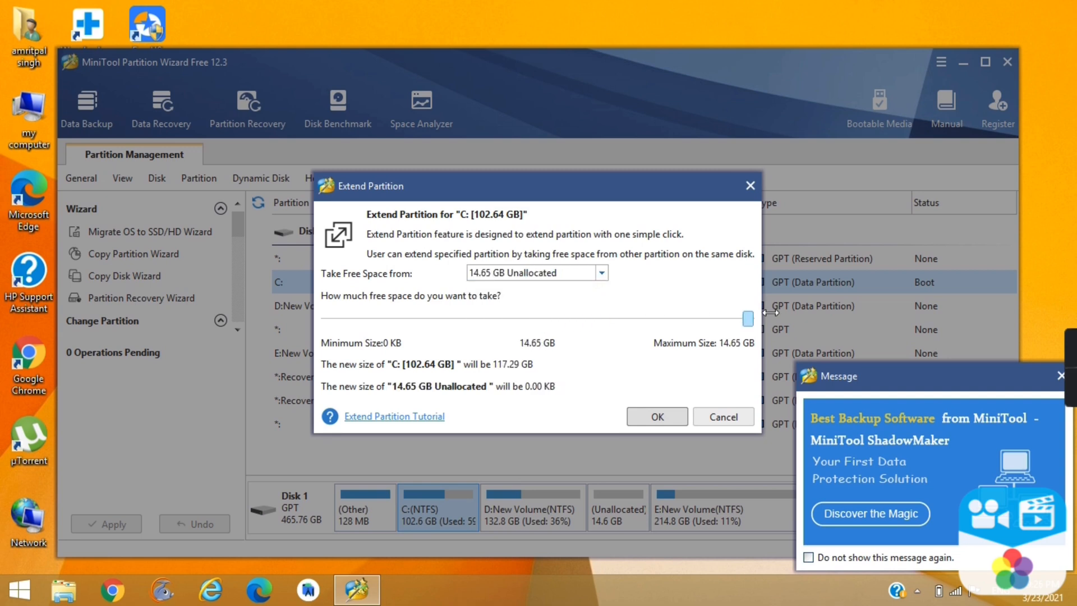
pyautogui.click(658, 417)
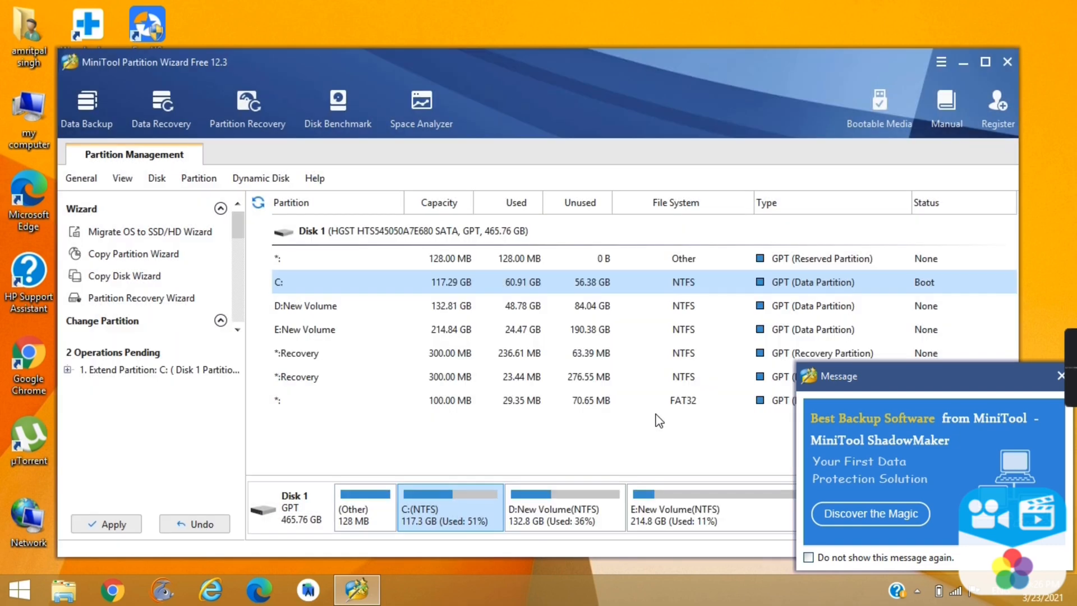
# Apply the pending extension of partition C: to the disk and confirm it
pyautogui.click(116, 524)
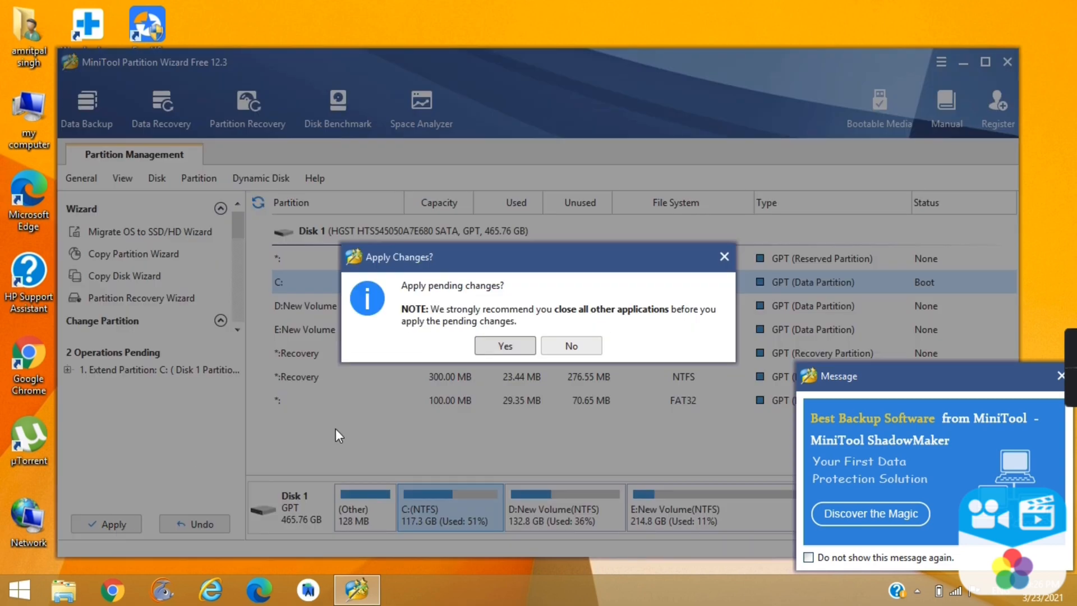
pyautogui.click(506, 344)
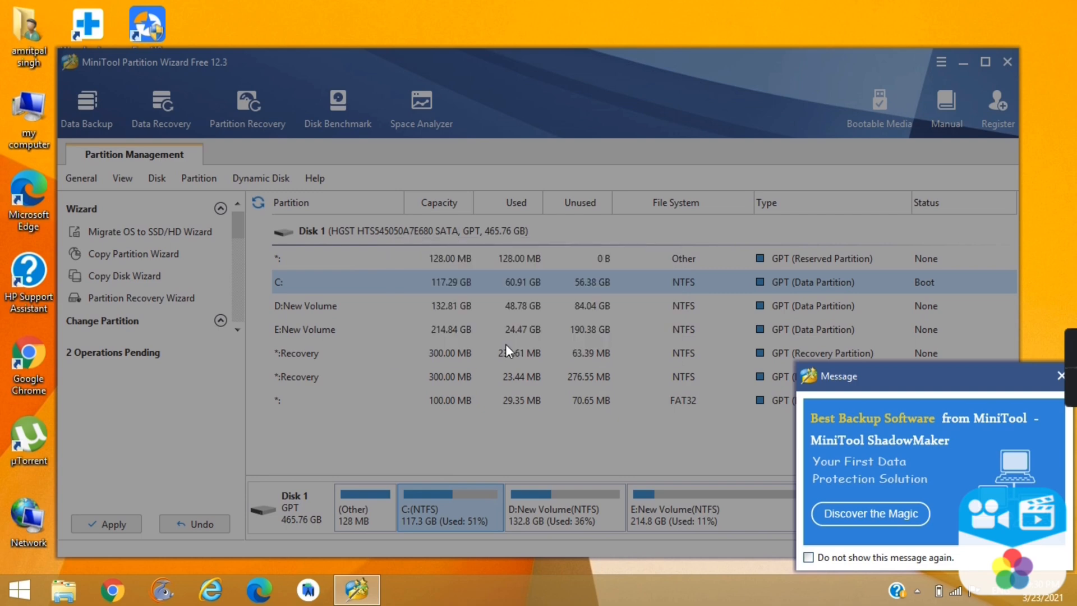
pyautogui.click(538, 340)
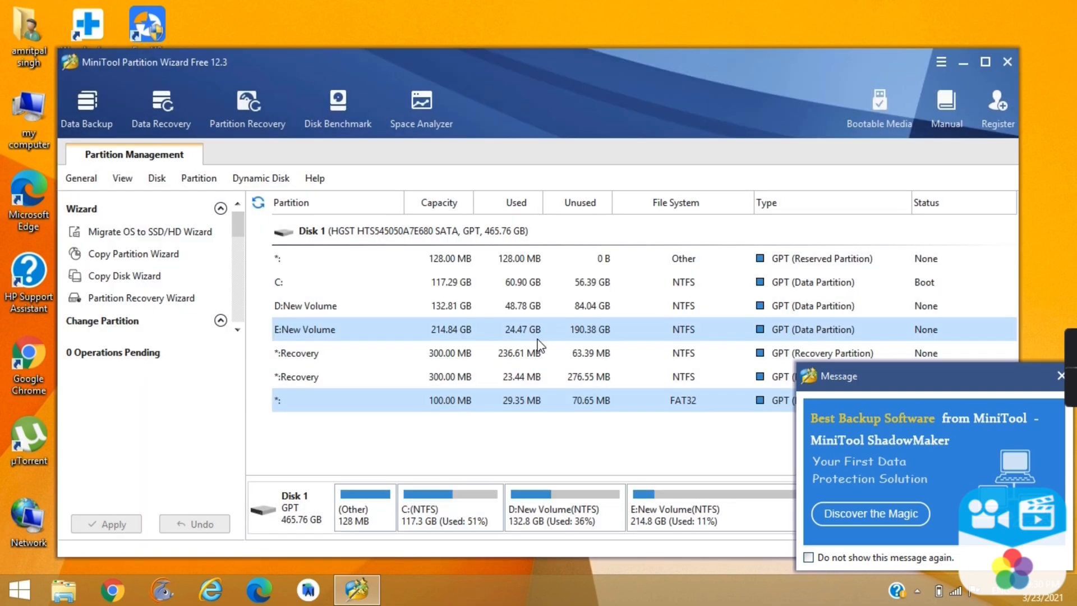
# Select partition C: in the partition list and quit MiniTool Partition Wizard
pyautogui.click(494, 282)
pyautogui.click(1007, 62)
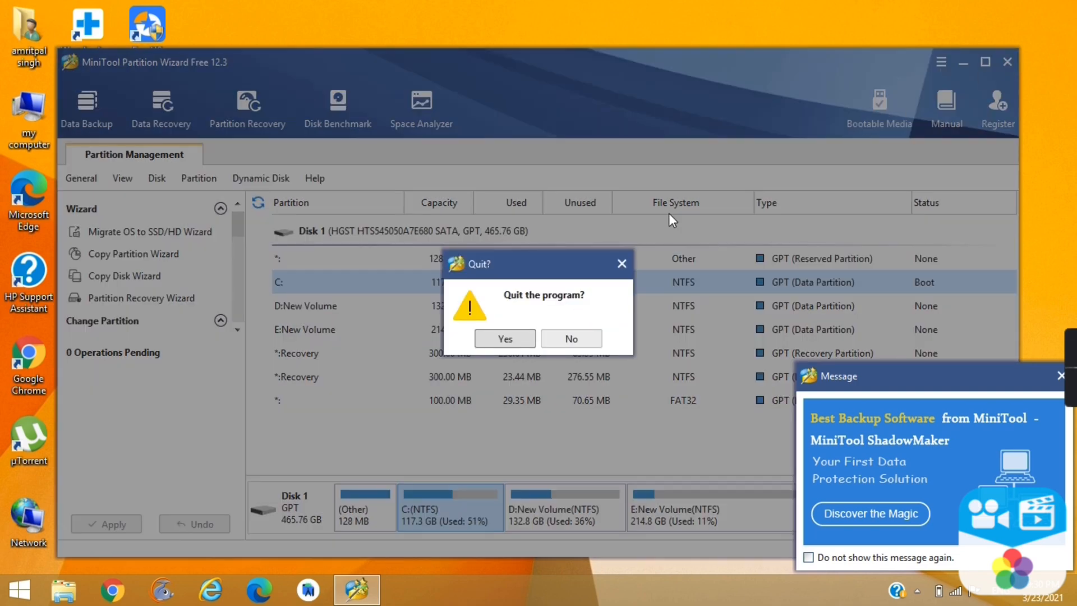
pyautogui.click(505, 339)
# Open my computer in File Explorer and display the properties of Local Disk (C:)
pyautogui.doubleClick(37, 111)
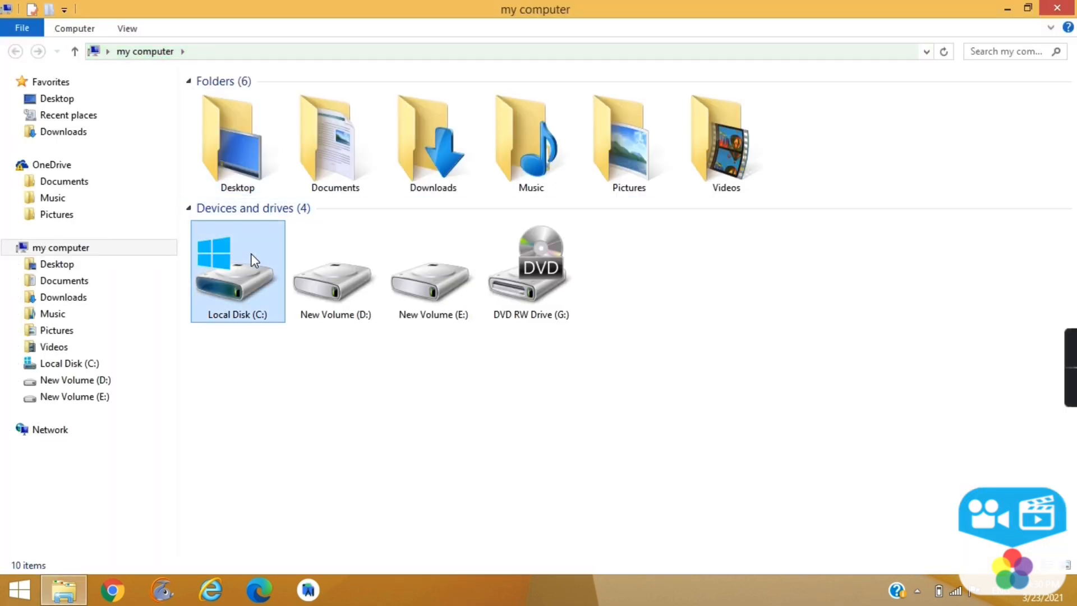
pyautogui.rightClick(249, 253)
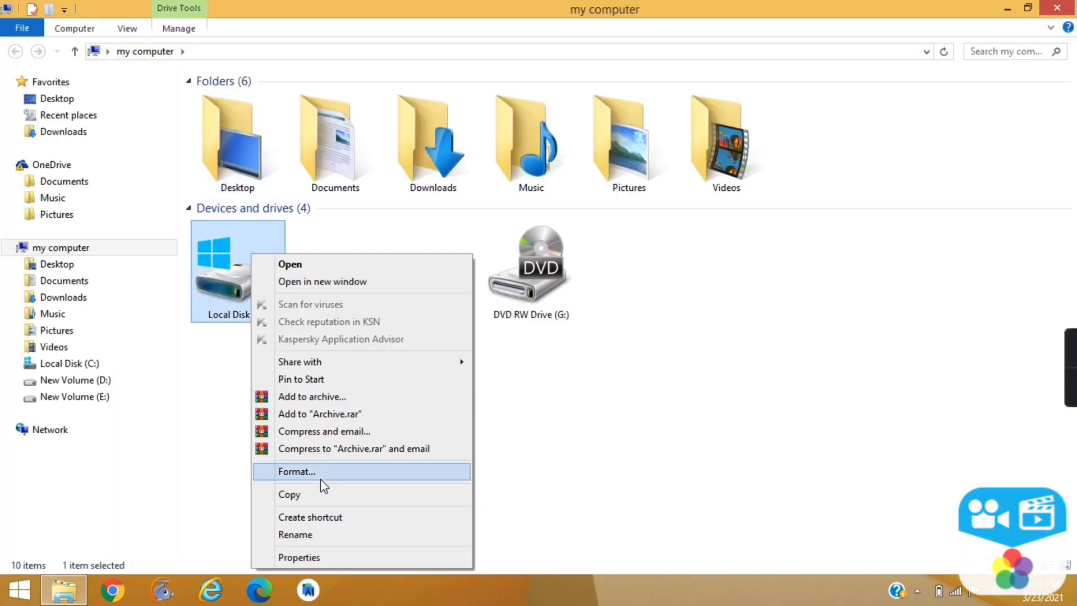
pyautogui.click(328, 555)
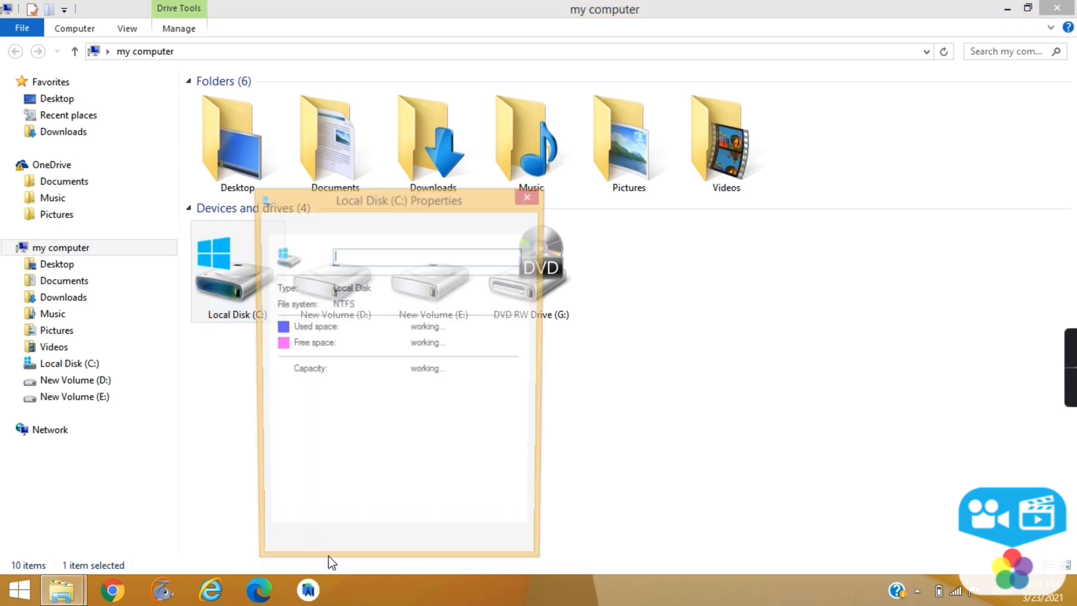